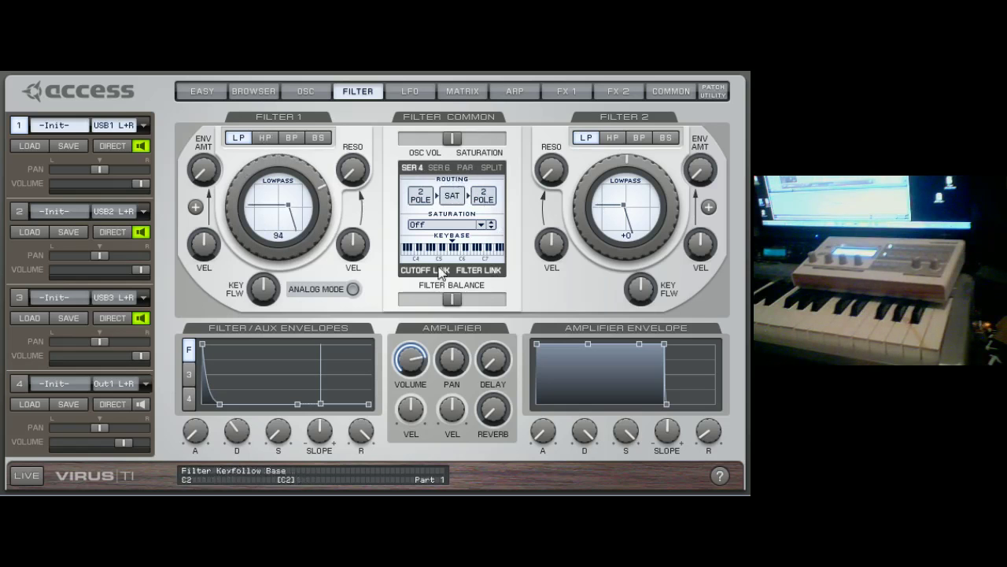
Drag the Filter Balance fully left to -64 so only Filter 1 is heard.
drag(448, 301, 369, 313)
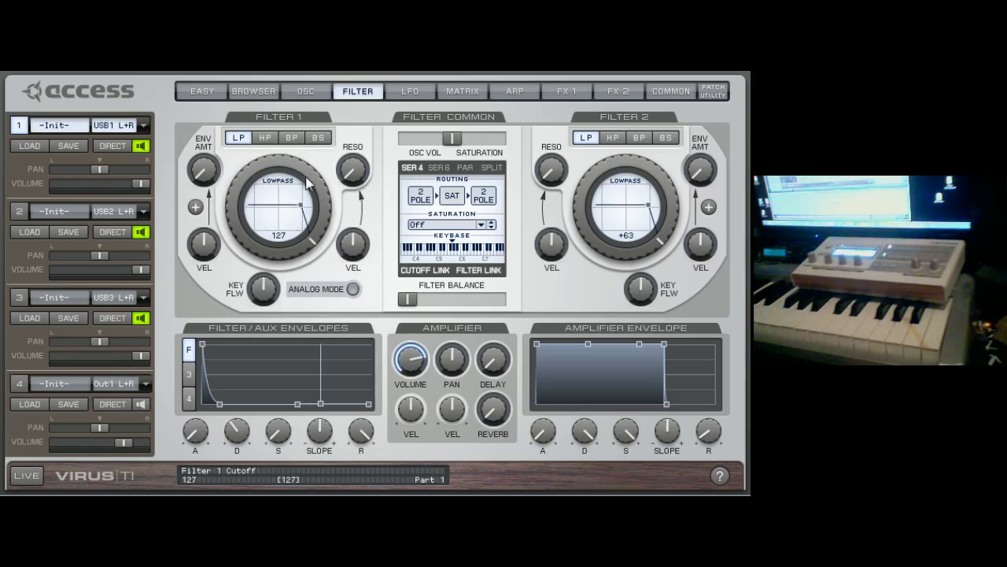
click(319, 92)
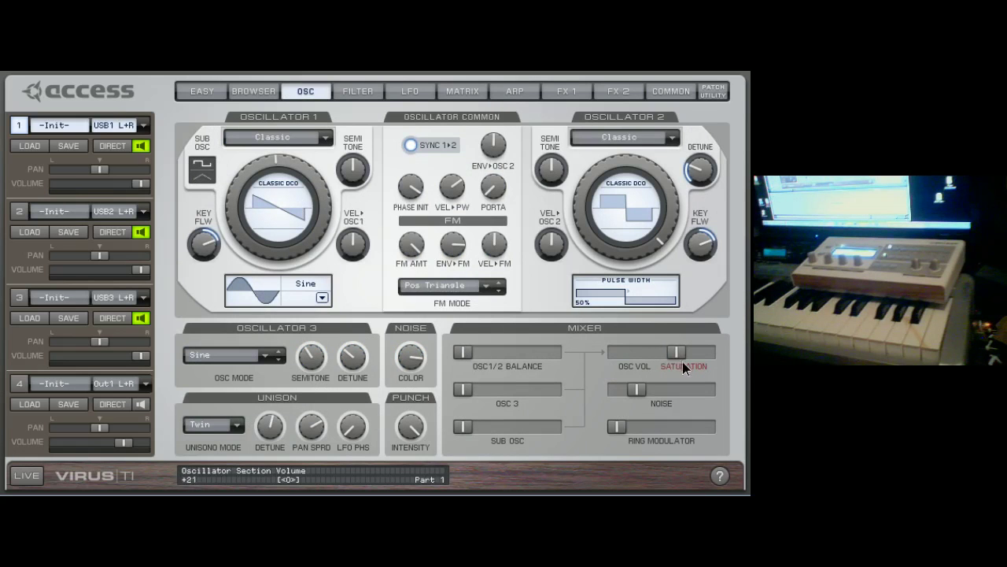
click(358, 91)
drag(473, 138, 450, 145)
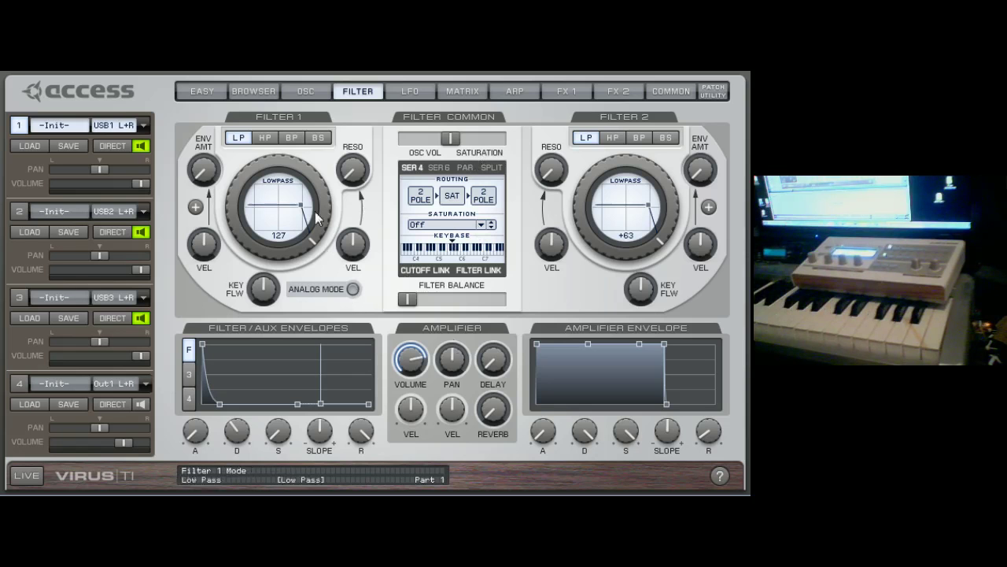
Enable Analog Mode, audition LP 1 through LP 4, and leave Filter 1 on the 4-pole lowpass.
click(353, 288)
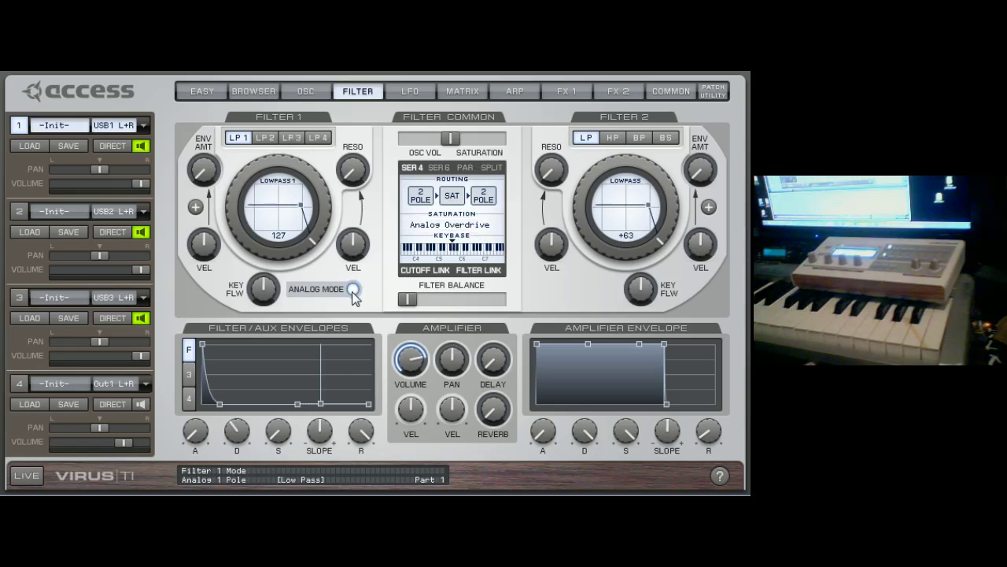
click(318, 138)
click(238, 140)
click(319, 139)
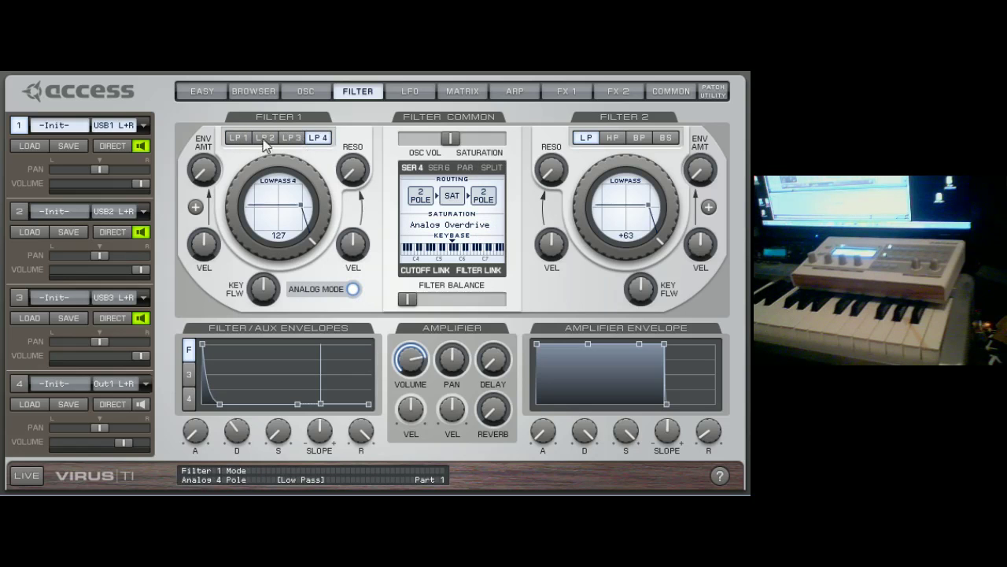
click(291, 140)
click(266, 139)
click(238, 139)
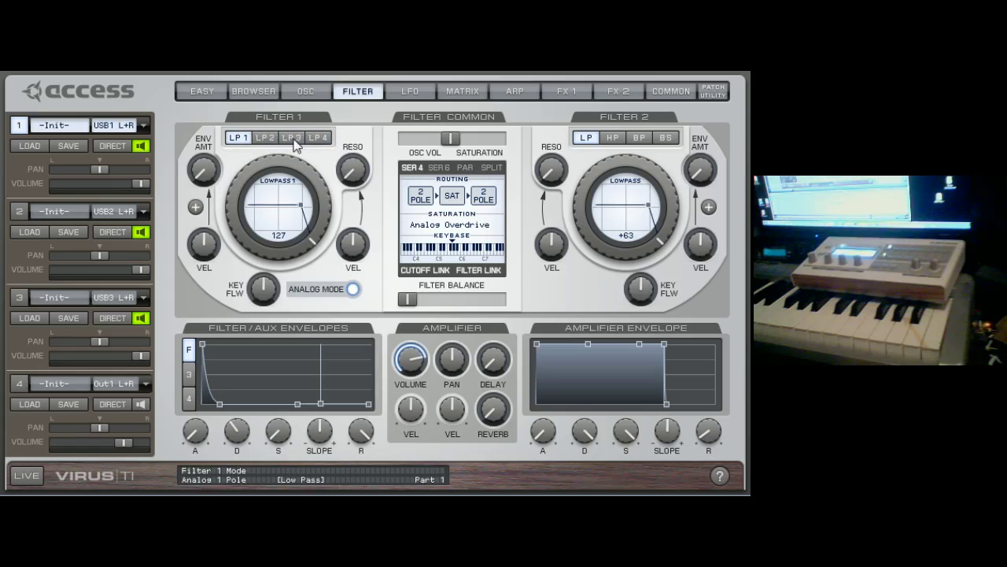
click(318, 140)
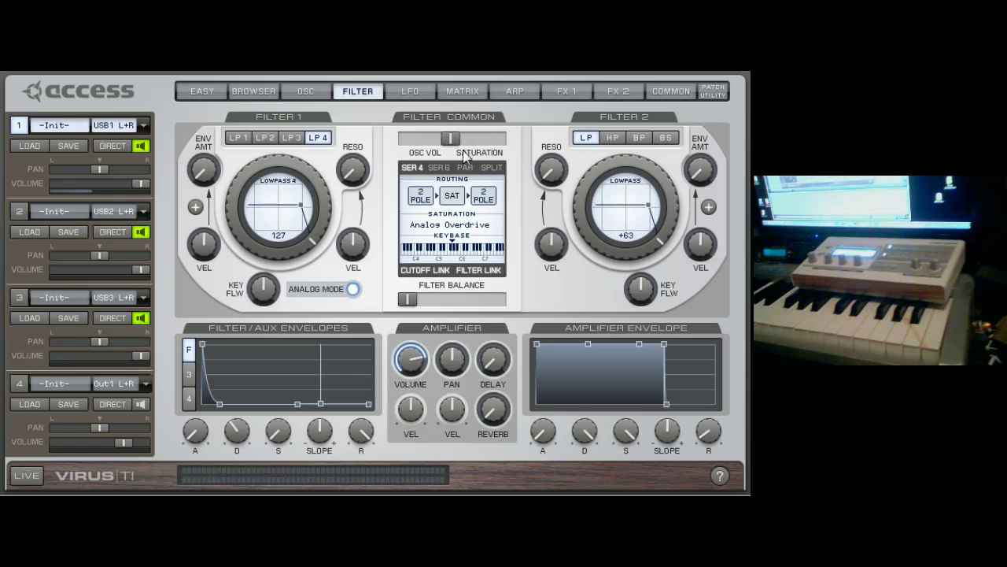
Raise the oscillator volume, settle it near +42, and check the OSC mixer levels.
drag(449, 139, 519, 149)
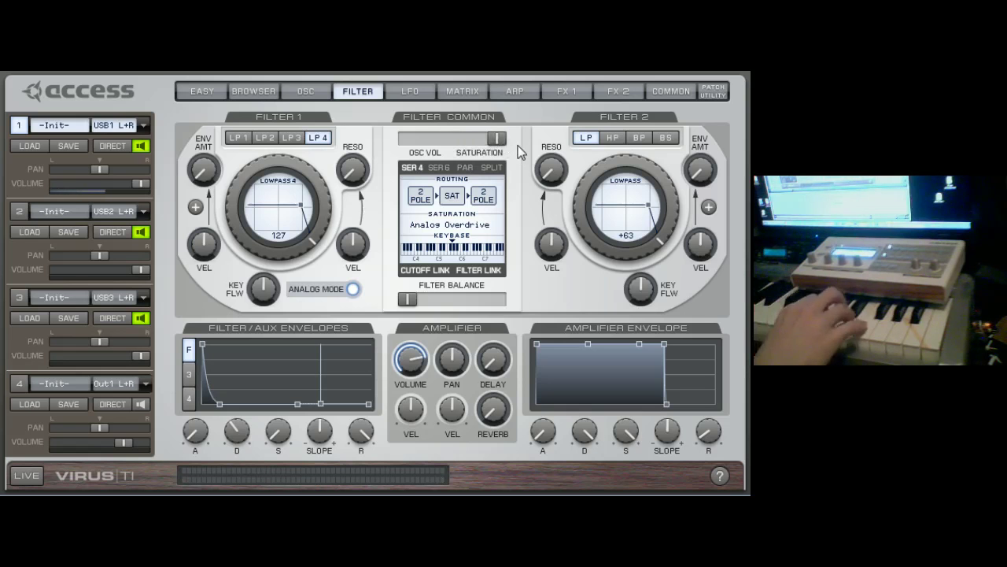
mouse_move(496, 148)
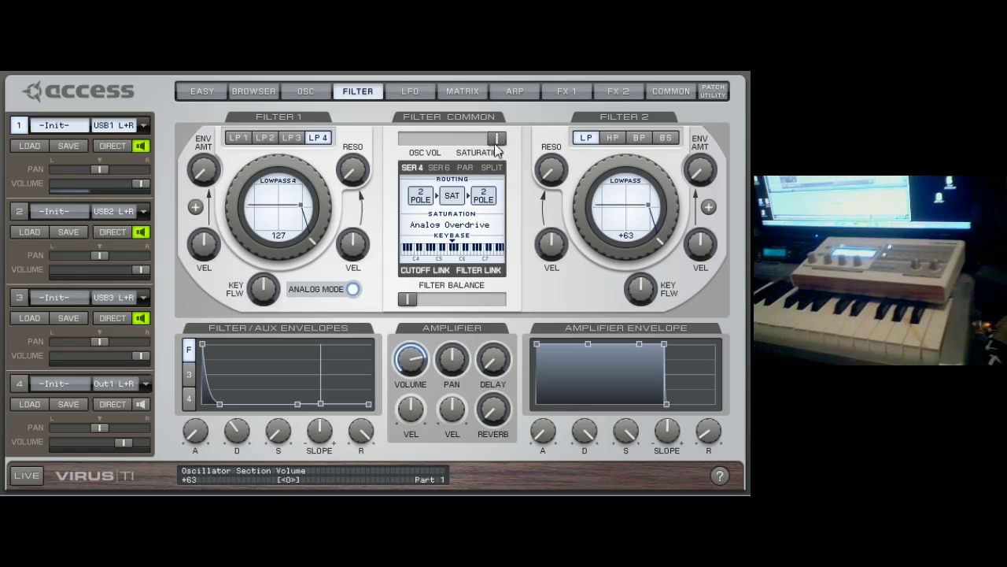
drag(496, 140, 478, 143)
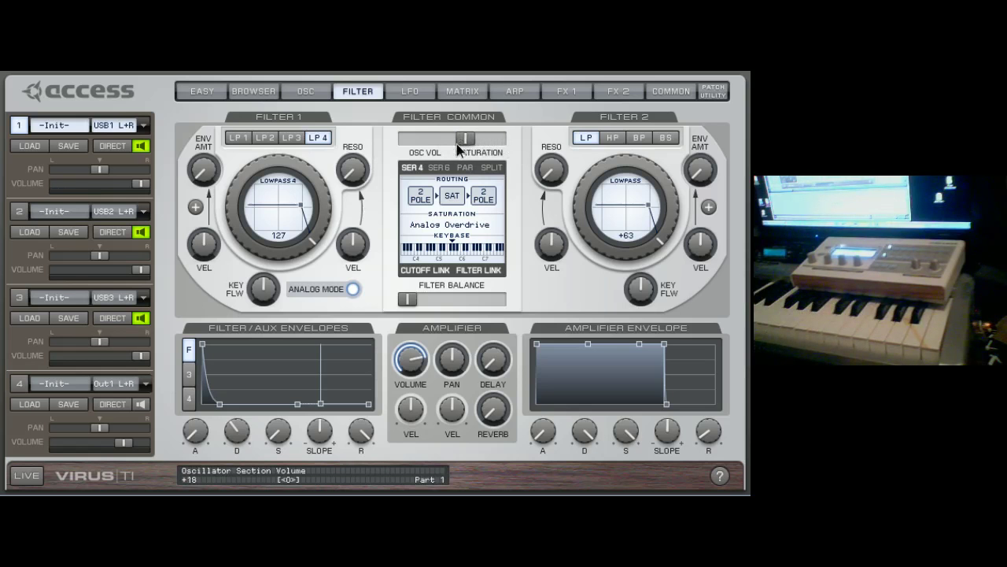
click(305, 92)
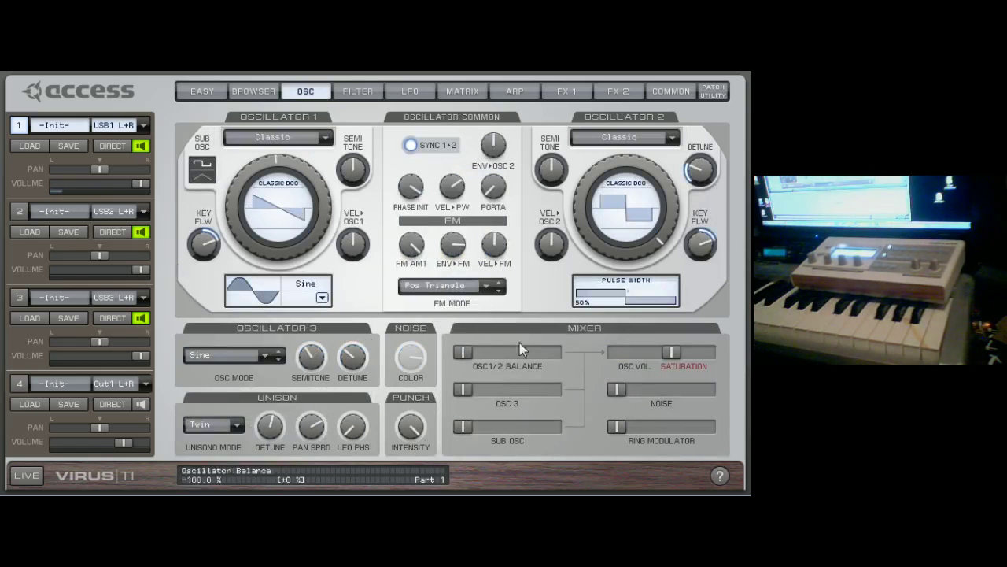
click(362, 93)
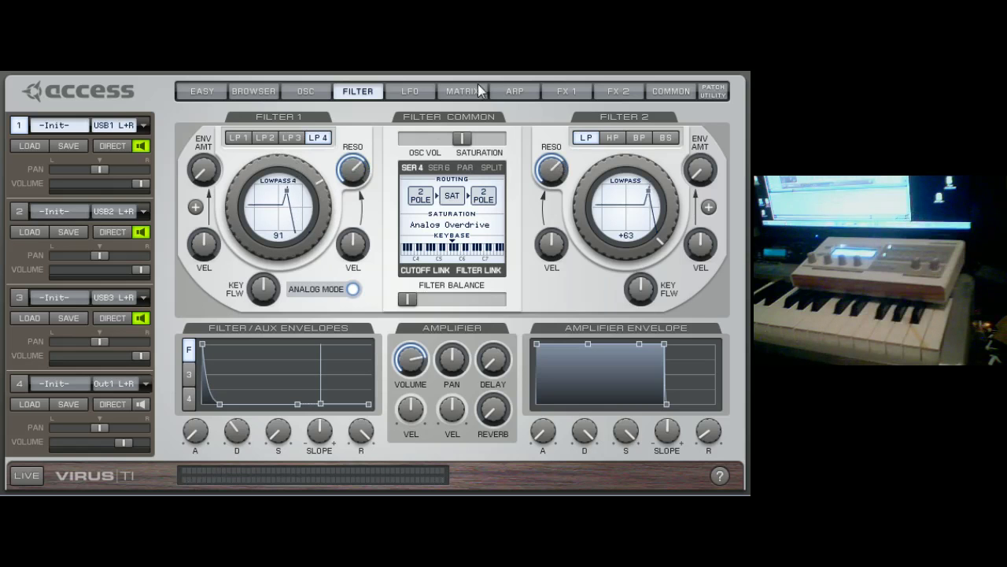
Push the oscillator volume to maximum and switch Filter 1 to the 1-pole analog lowpass.
mouse_move(460, 147)
drag(469, 139, 516, 140)
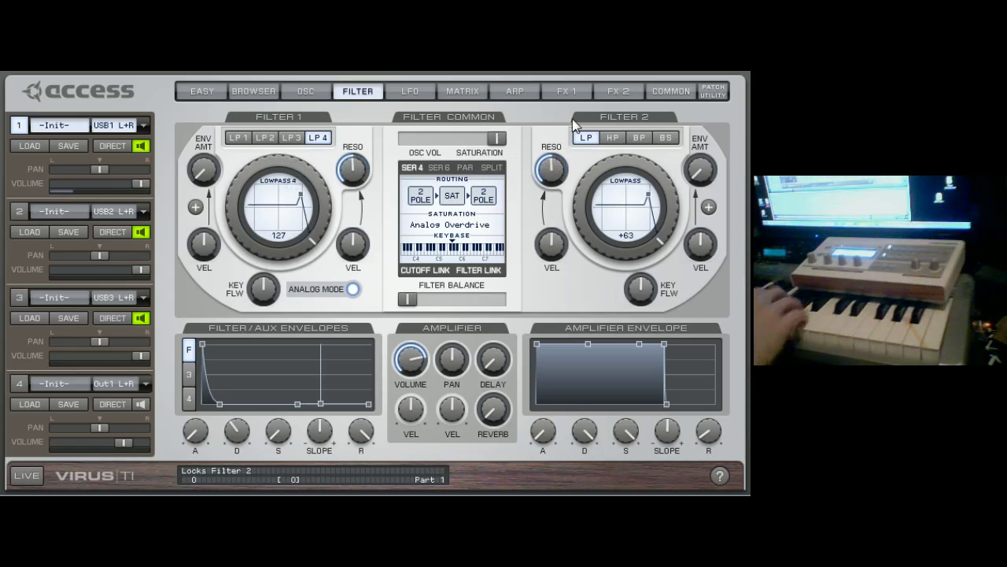
click(237, 138)
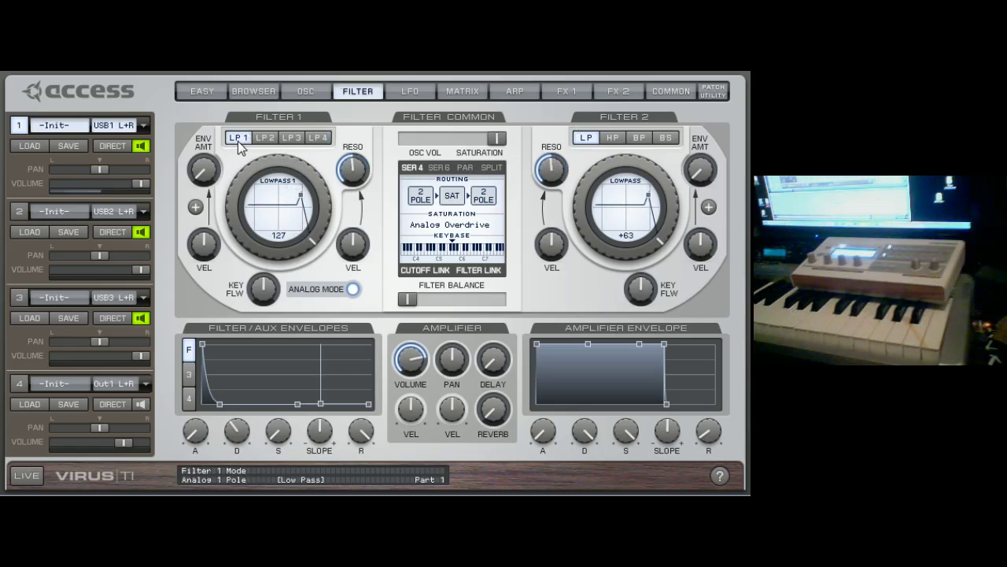
Turn Analog Mode off, audition HP, BP and BS, return Filter 1 to LP, and lower the oscillator volume slightly.
click(353, 290)
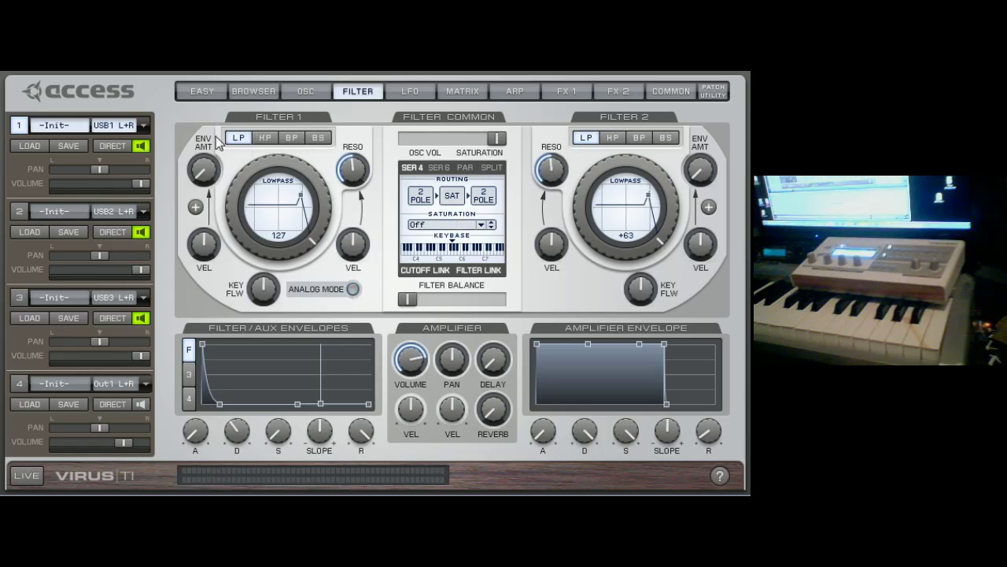
click(267, 138)
click(291, 139)
click(319, 139)
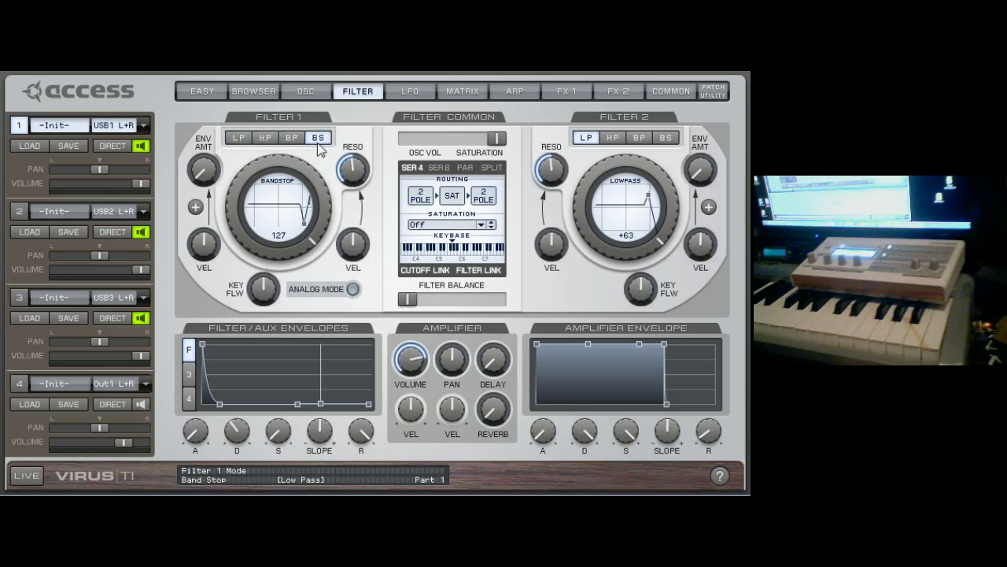
click(239, 139)
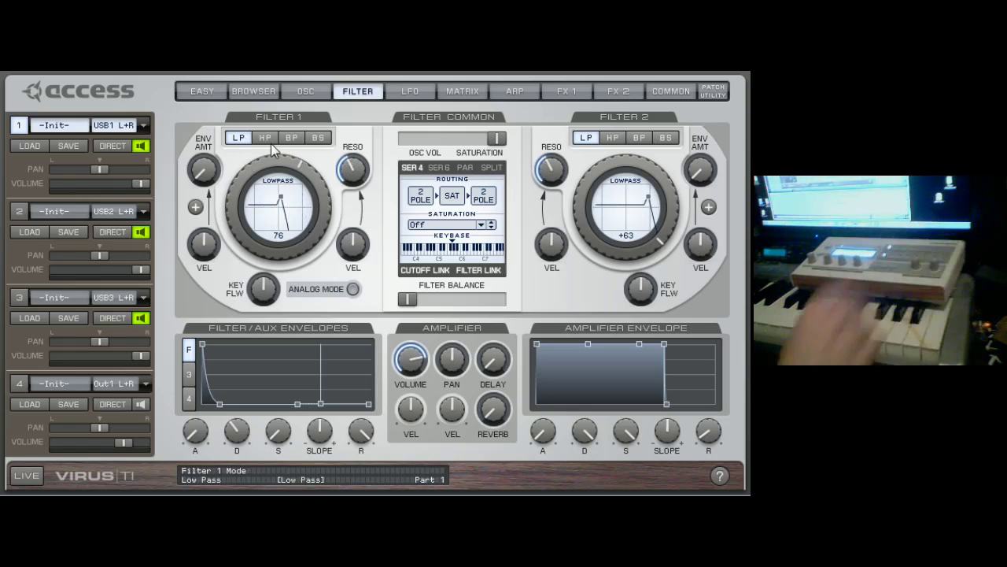
drag(497, 147, 475, 147)
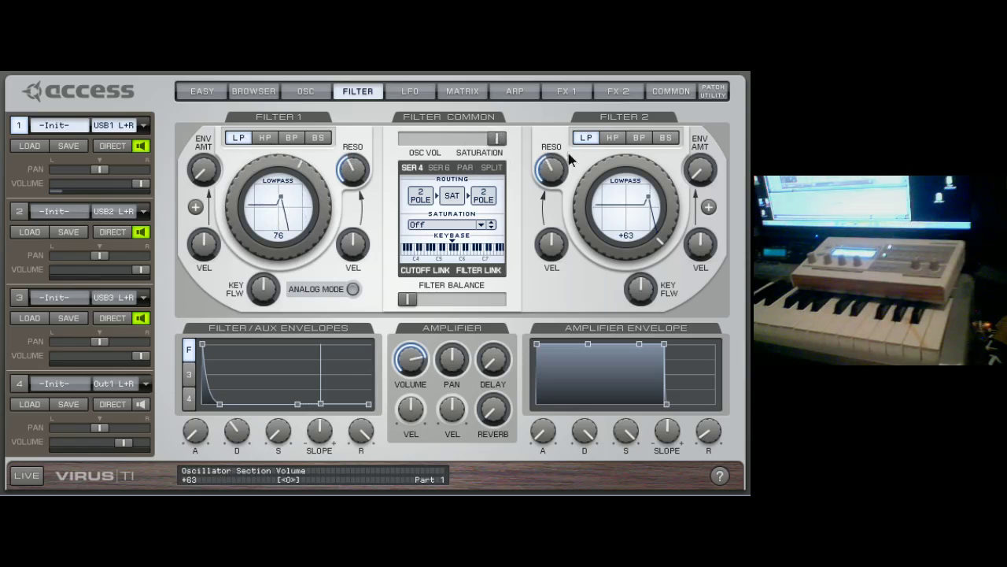
Choose Light saturation and raise the oscillator volume to +26.
click(476, 228)
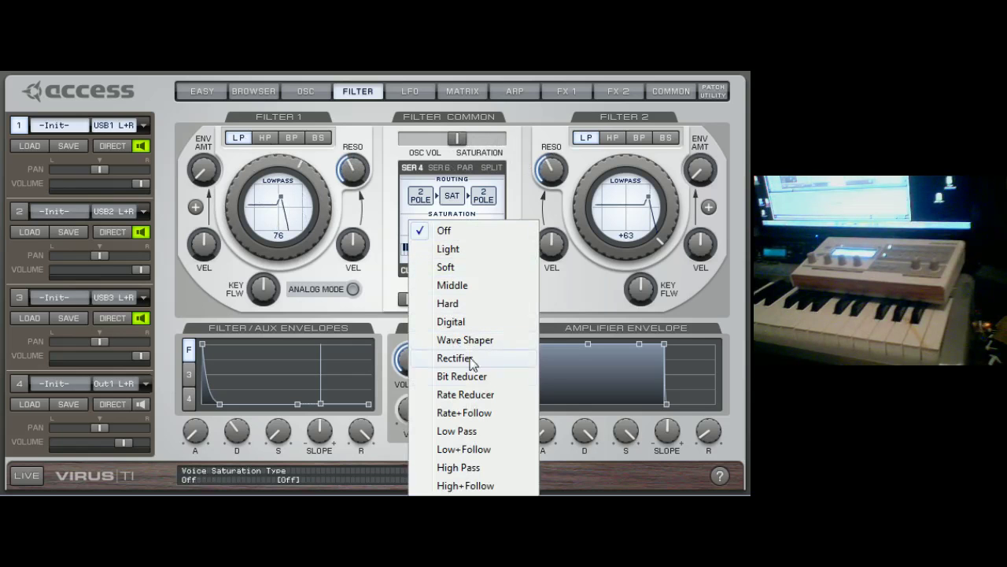
click(451, 249)
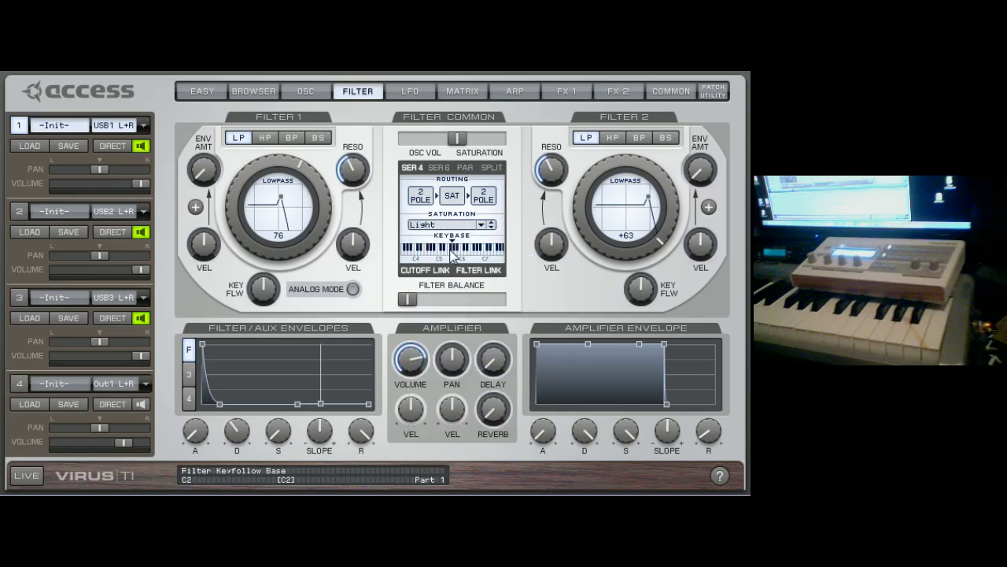
drag(457, 139, 478, 146)
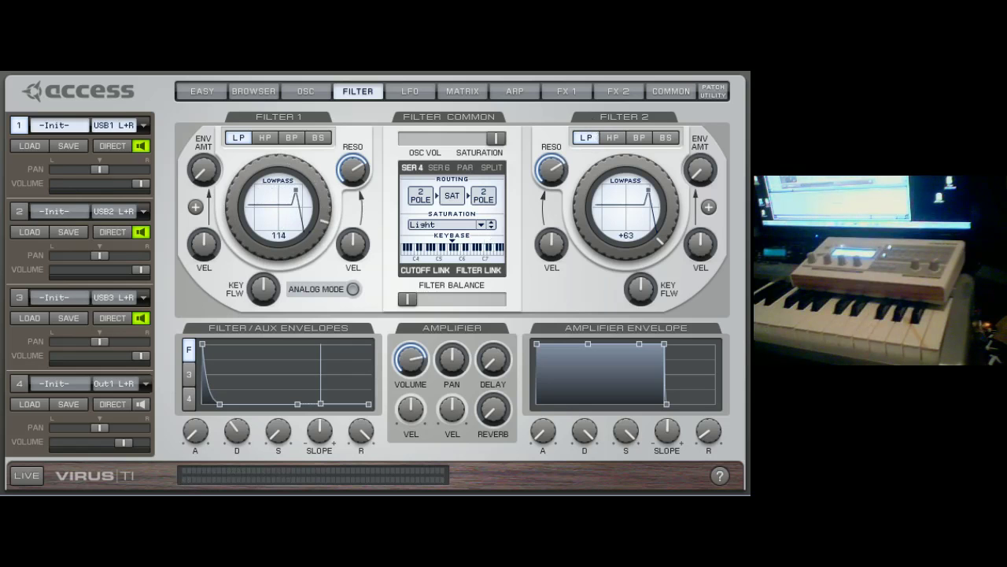
Audition Rectifier saturation, then switch the saturation type back to Light.
click(483, 227)
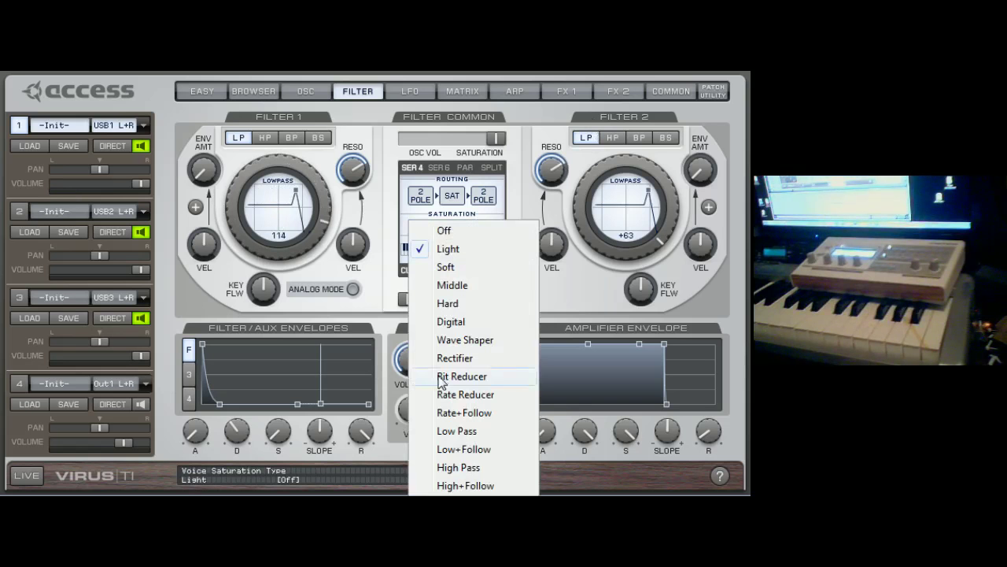
click(501, 367)
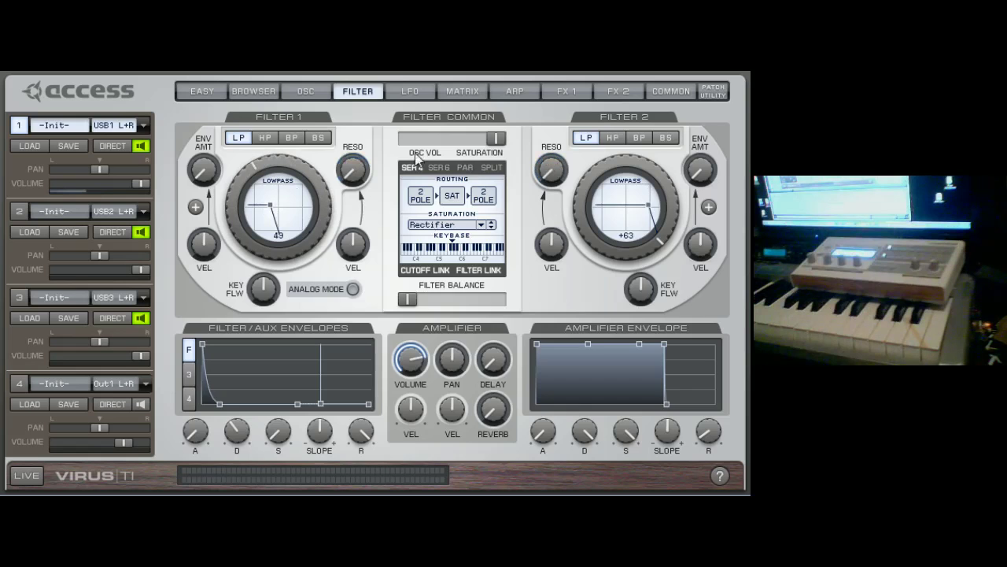
click(307, 92)
mouse_move(425, 435)
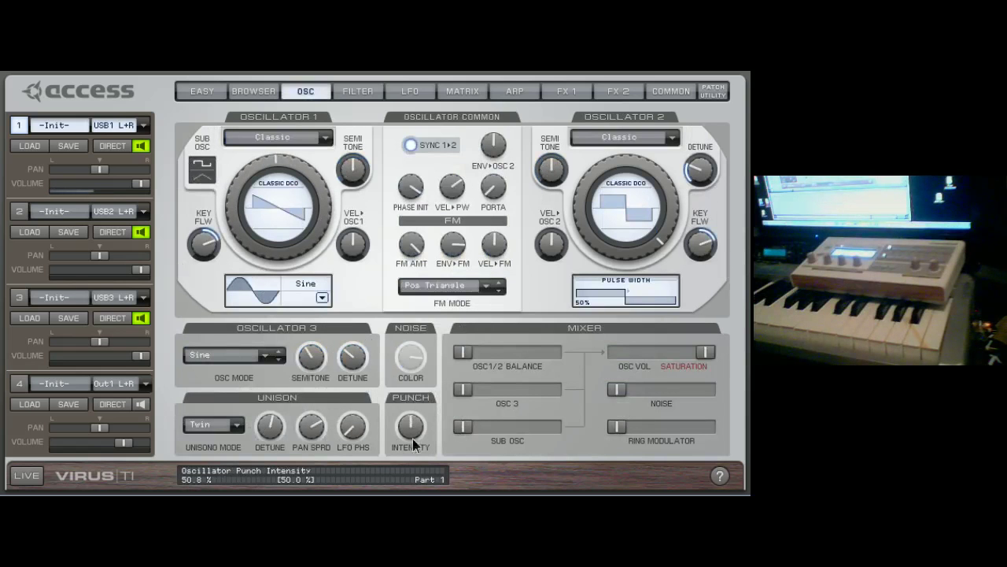
click(359, 93)
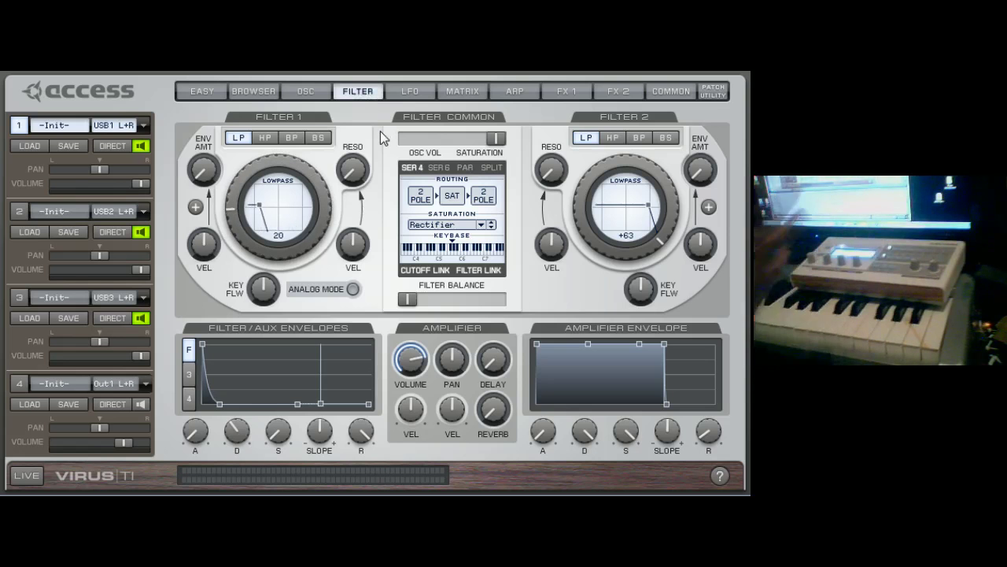
click(479, 226)
click(462, 245)
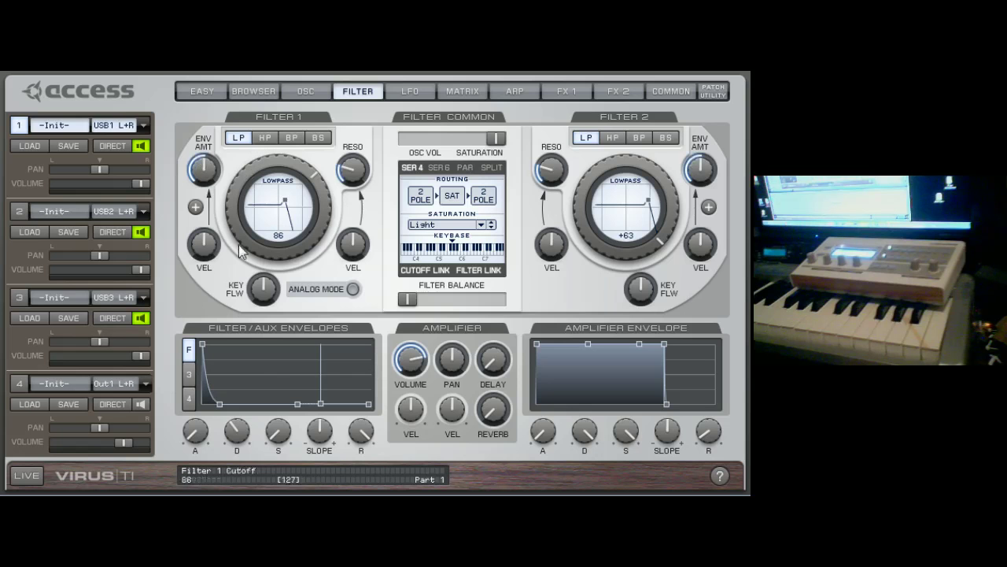
Lengthen then slightly shorten the filter envelope decay, and turn Filter 1's cutoff down.
drag(220, 404, 242, 403)
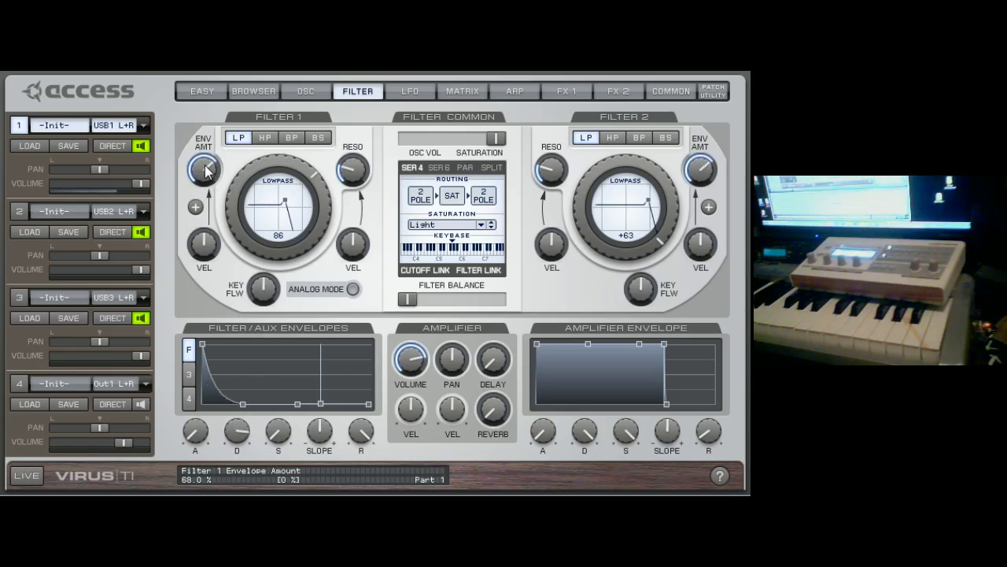
drag(234, 464, 235, 475)
drag(251, 167, 248, 219)
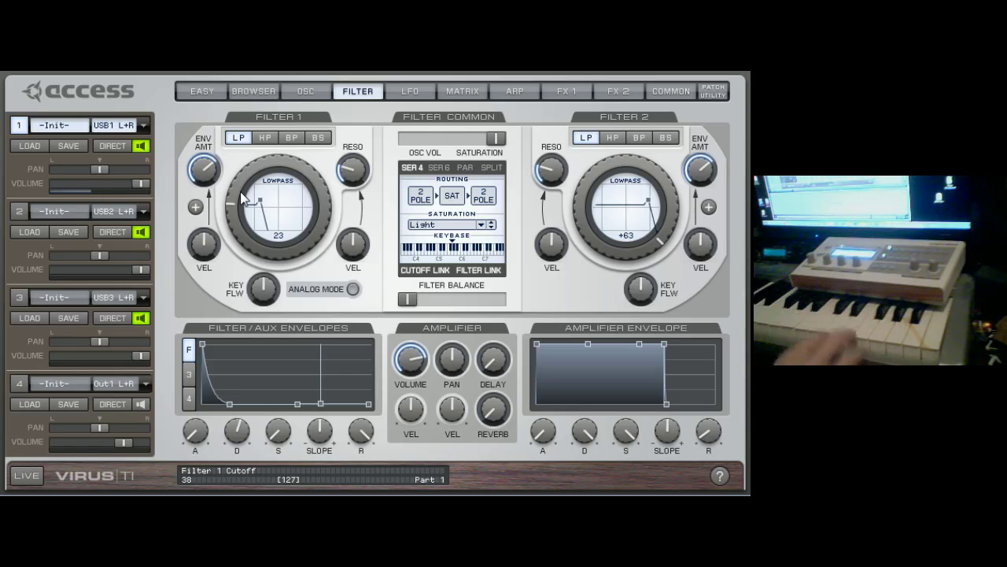
mouse_move(476, 145)
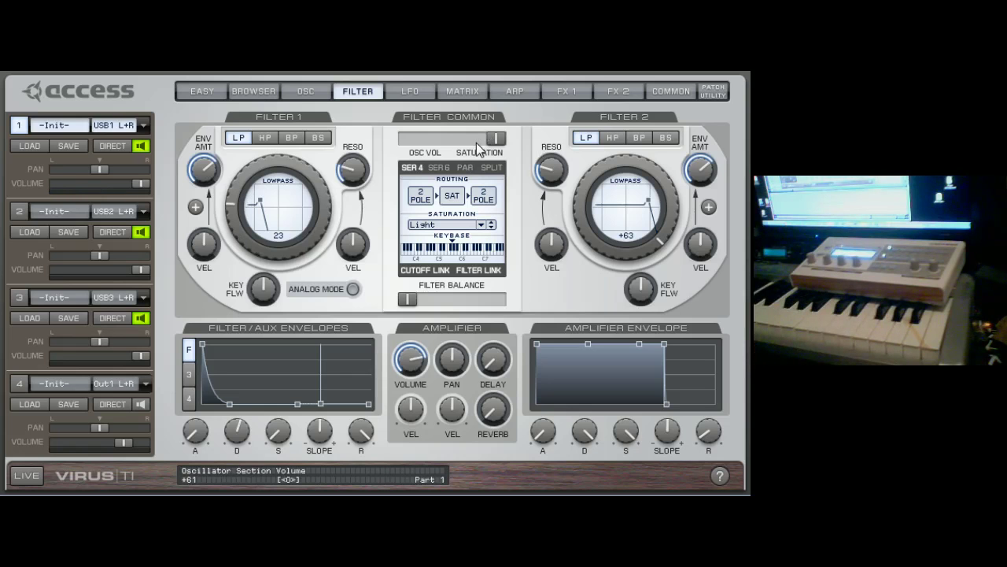
mouse_move(329, 172)
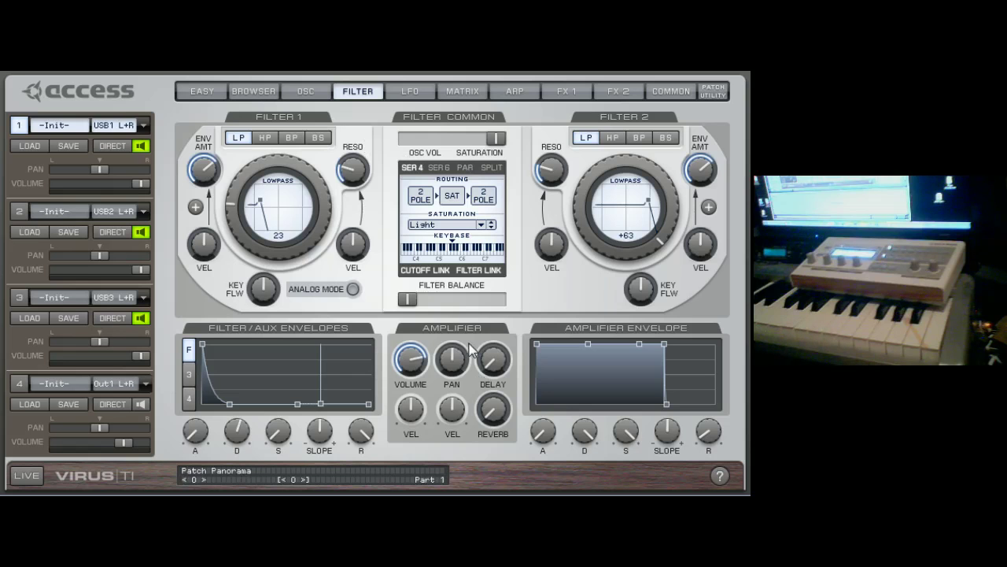
Change the Saturation type from Light to Digital.
click(479, 226)
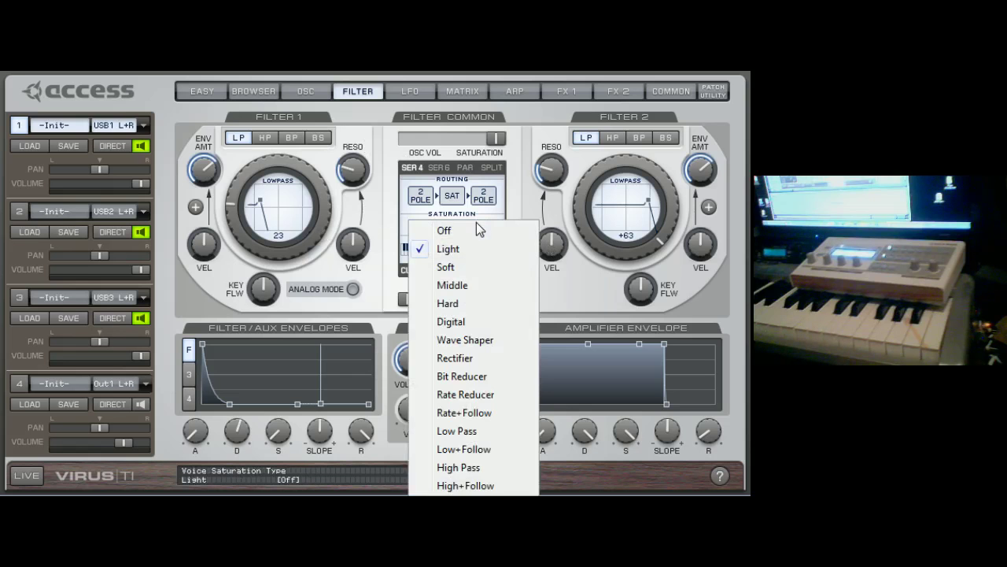
click(475, 322)
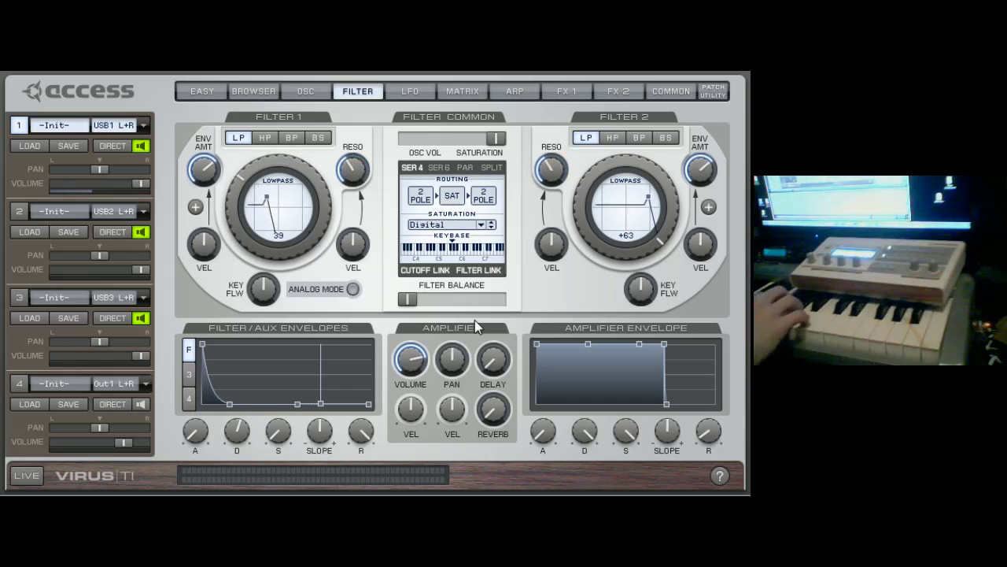
Make Filter 1 a bandpass and lower its envelope amount to 28.1%.
click(265, 138)
click(296, 139)
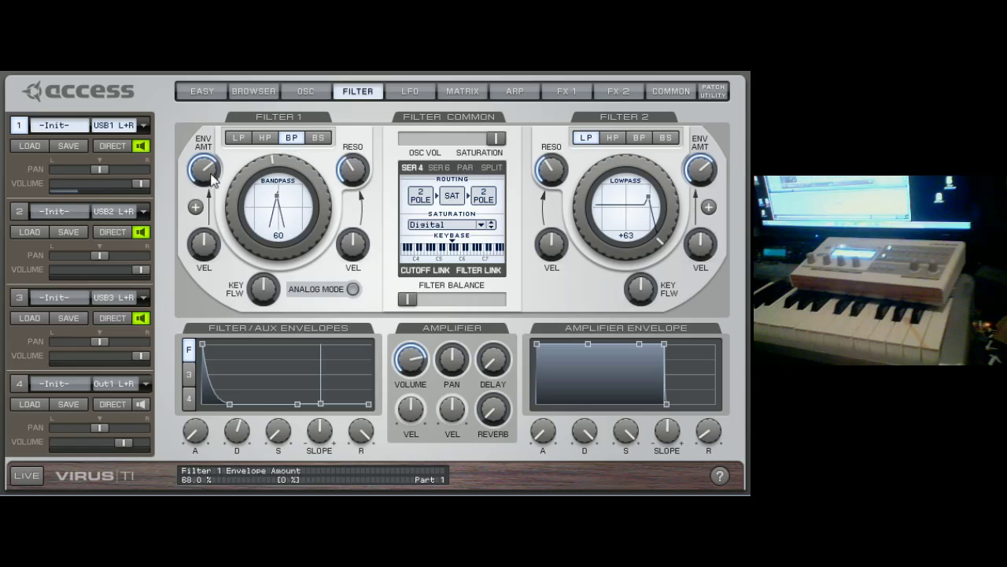
scroll(210, 186, down, 3)
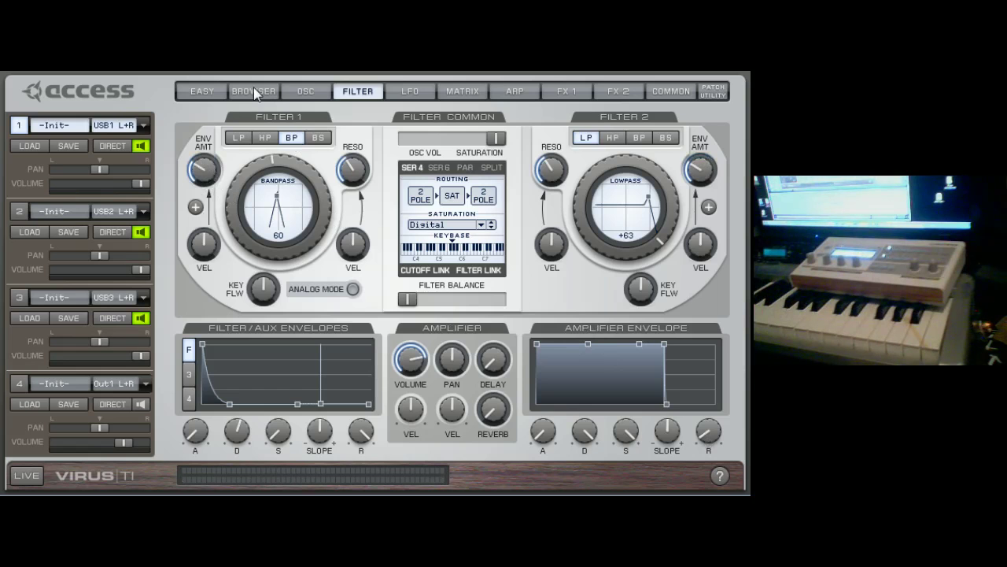
Lengthen the amplifier envelope's release.
click(305, 92)
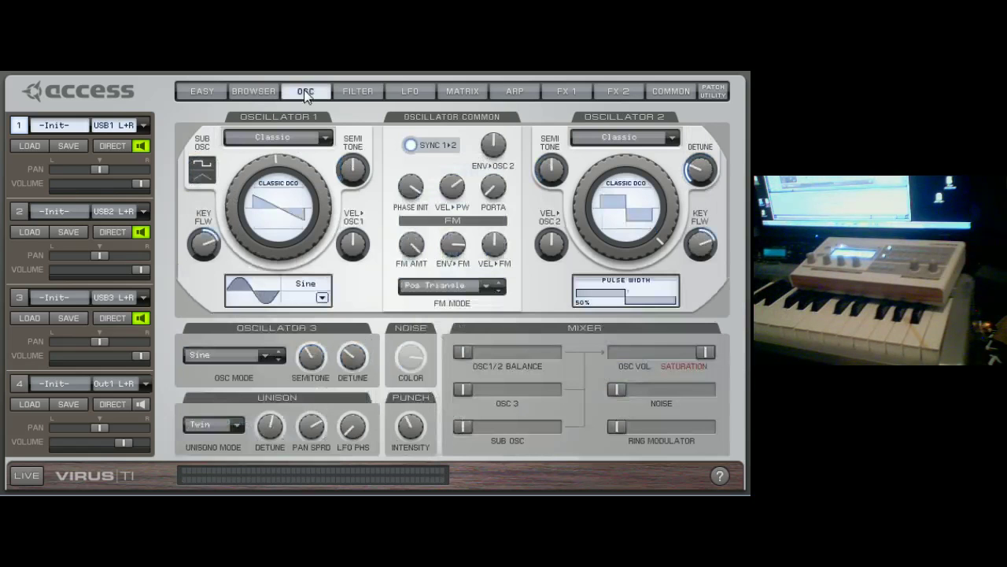
click(349, 91)
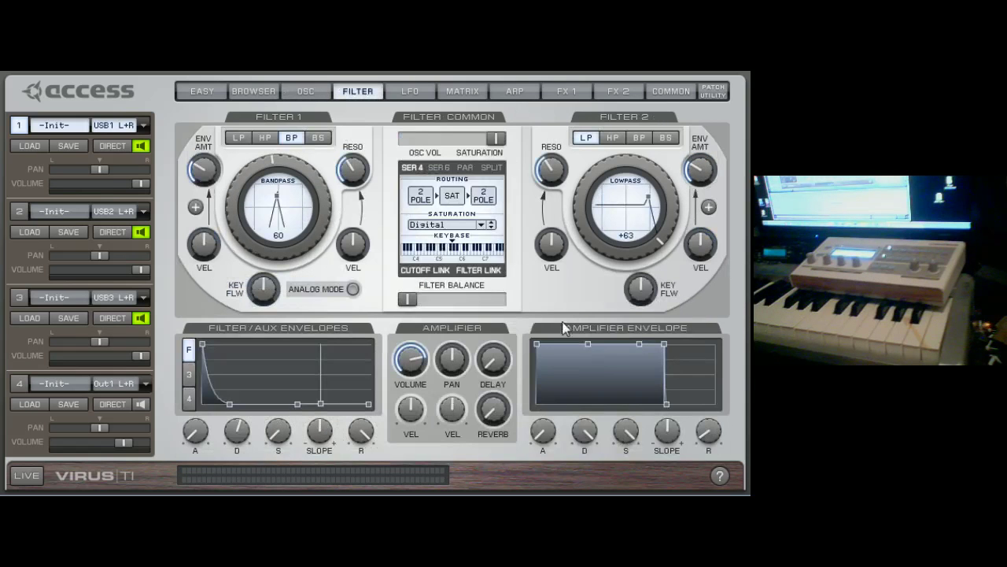
drag(709, 433, 636, 378)
Shorten Envelope 3's attack, then show the filter envelope in the graph again.
click(189, 374)
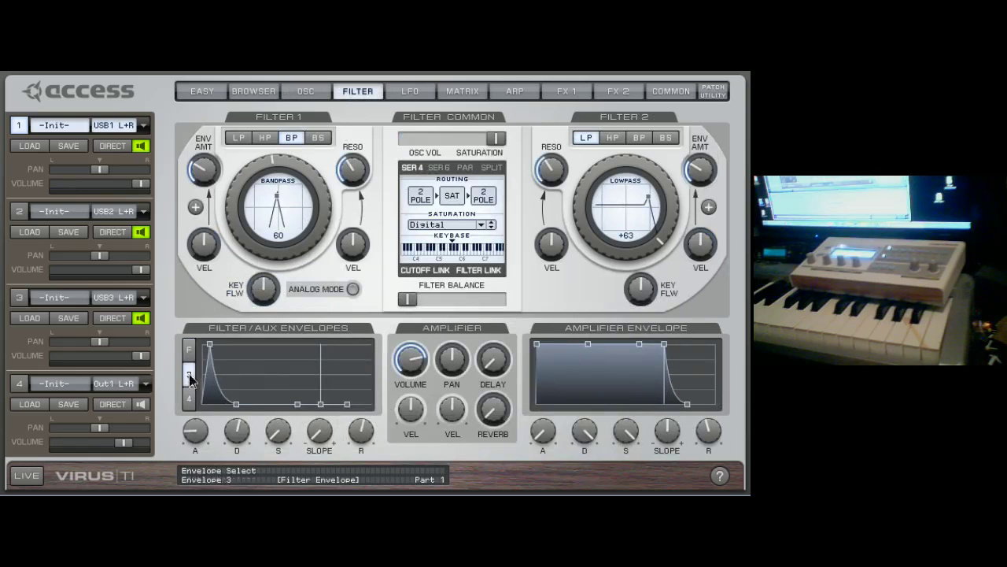
drag(211, 345, 203, 345)
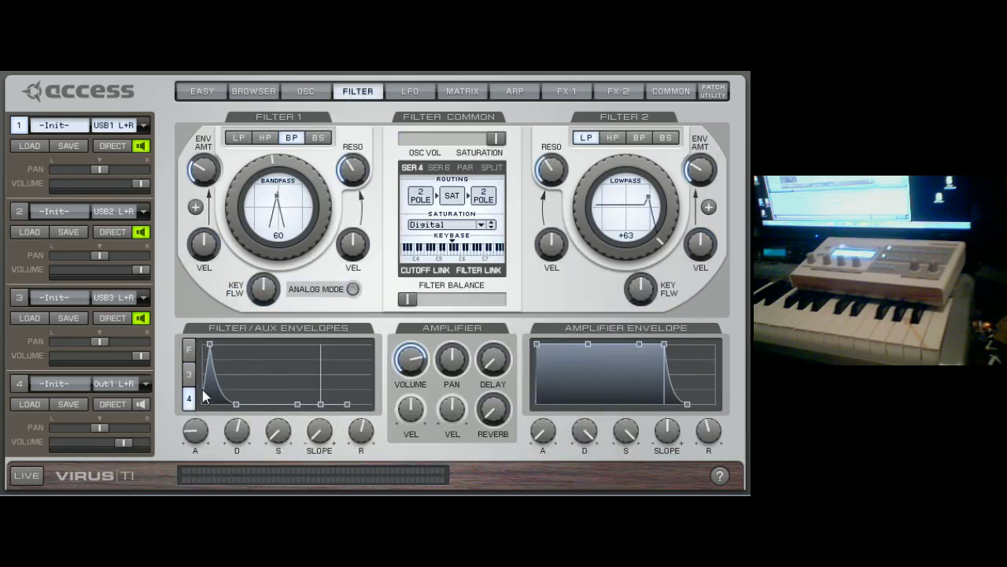
click(189, 348)
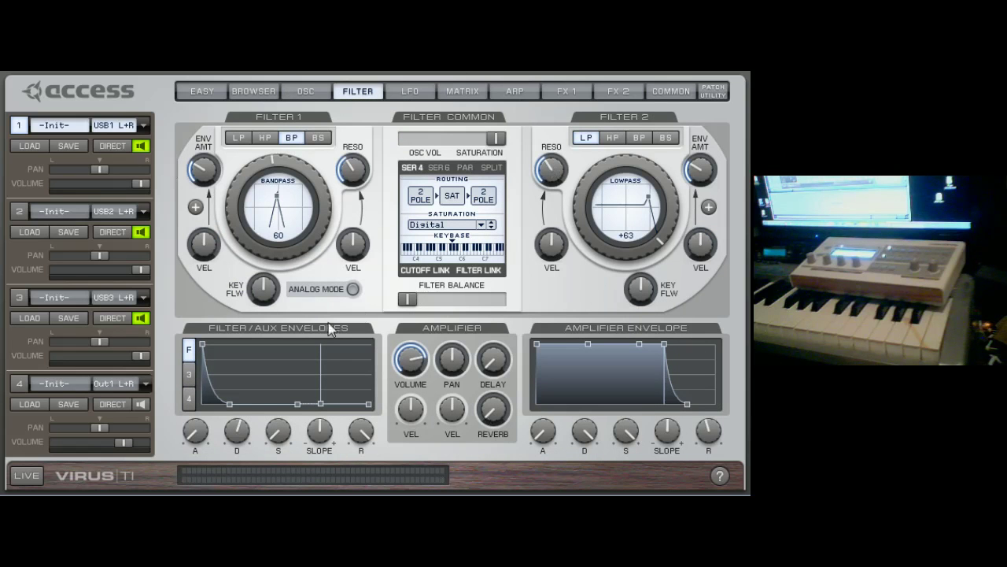
Compare Serial 6 and Serial 4 routing, then set parallel routing and nudge the filter balance.
click(439, 168)
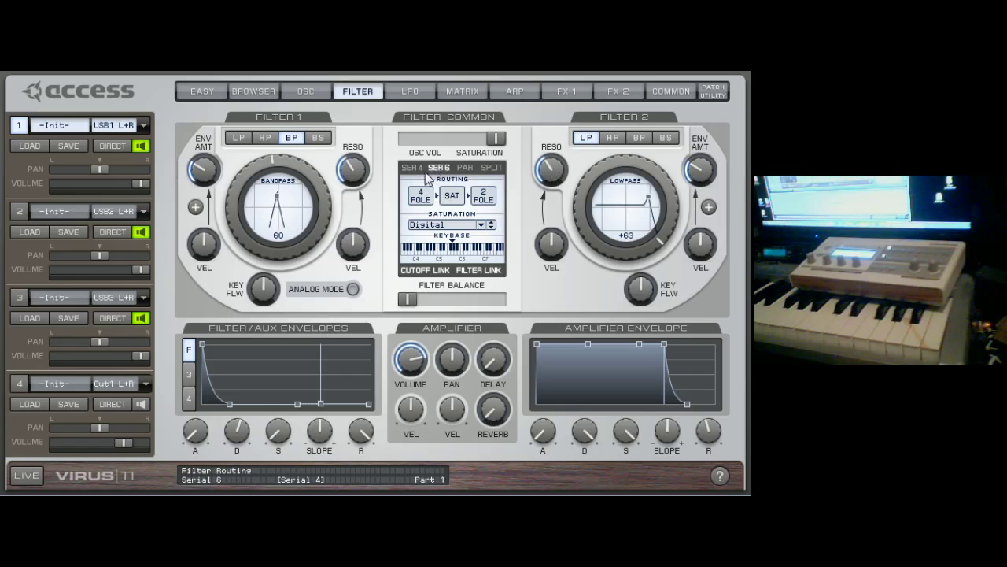
click(412, 168)
click(438, 168)
click(417, 169)
click(440, 169)
click(466, 170)
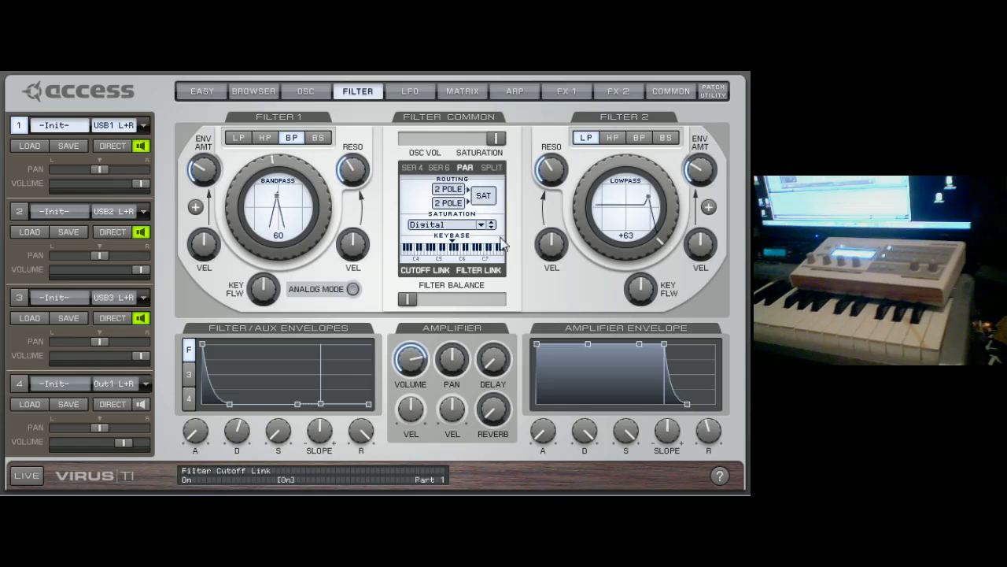
mouse_move(414, 298)
mouse_down()
mouse_move(469, 309)
mouse_move(399, 319)
mouse_move(407, 300)
mouse_up()
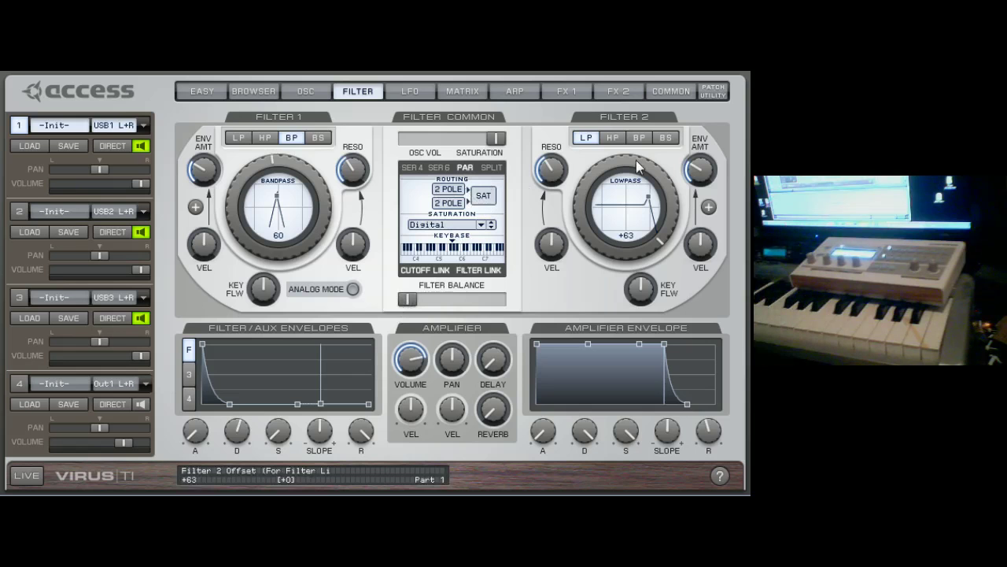
Set Filter 2 to highpass at cutoff -37, centre the balance, and keep parallel routing after trying Split.
click(613, 138)
drag(611, 167, 580, 291)
click(411, 300)
drag(423, 304, 443, 318)
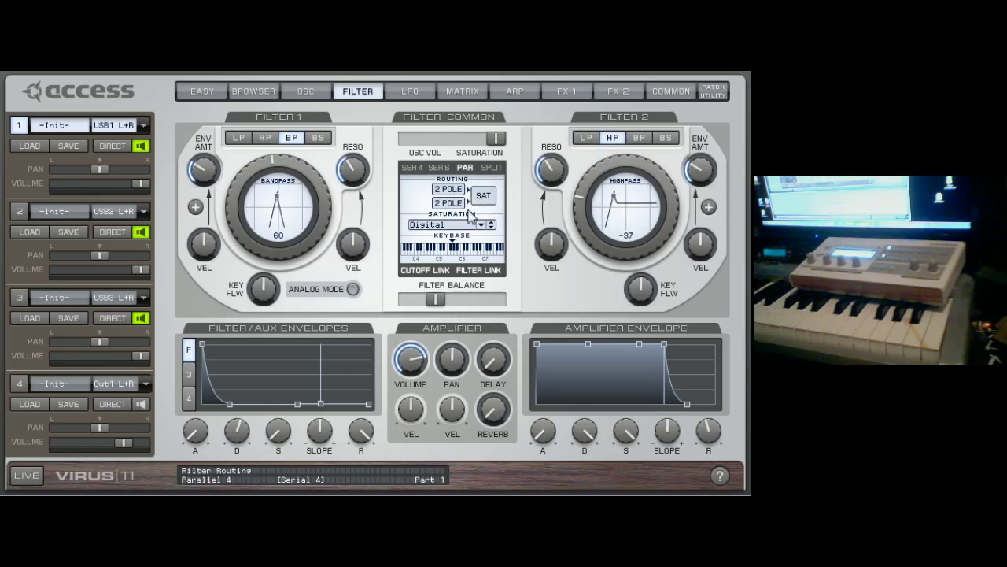
click(490, 172)
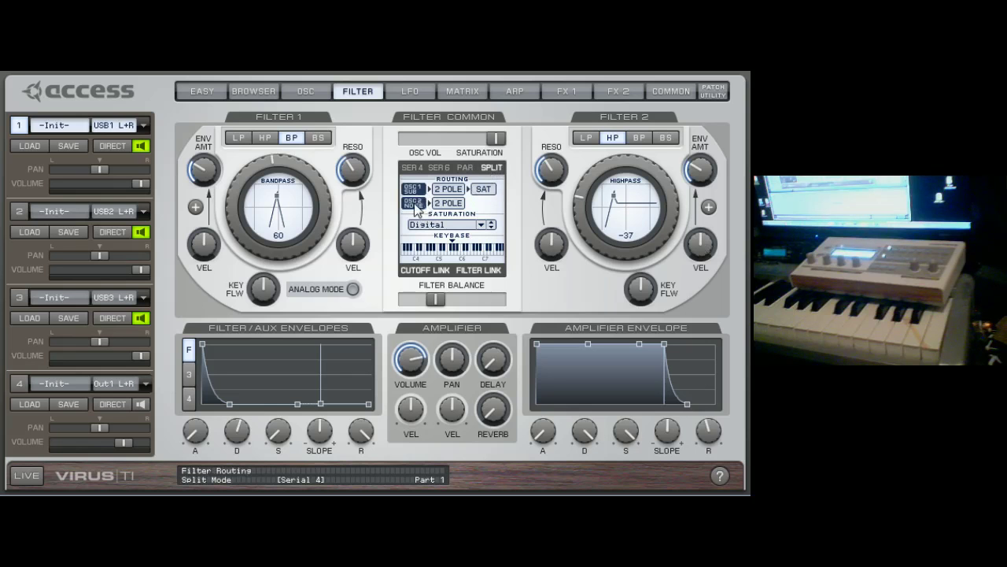
drag(416, 211, 415, 219)
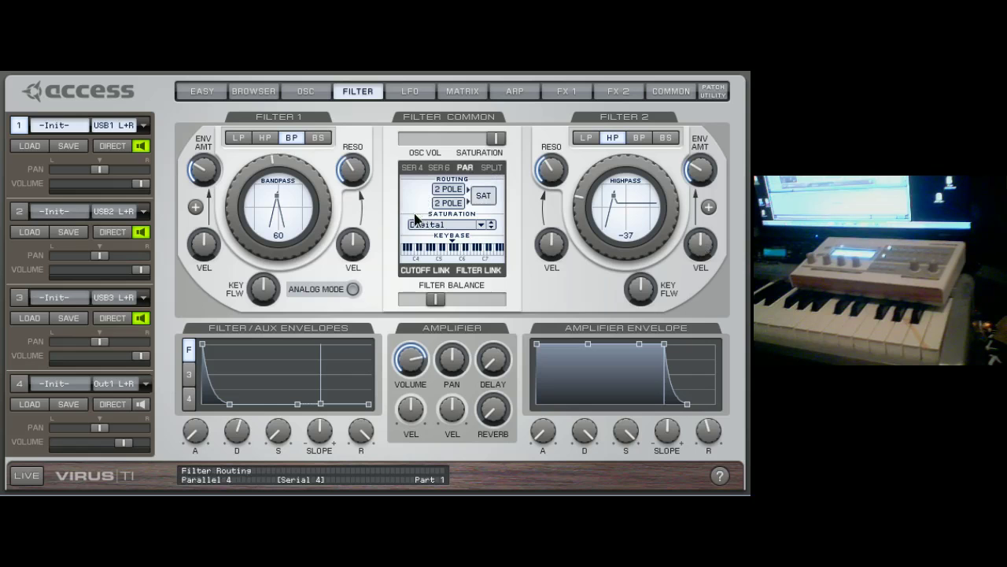
click(492, 169)
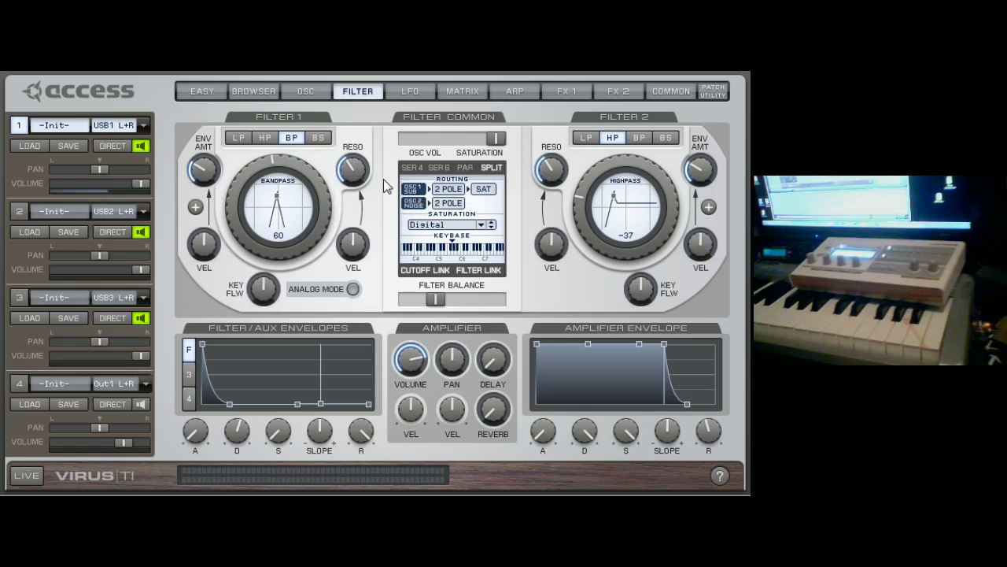
click(303, 94)
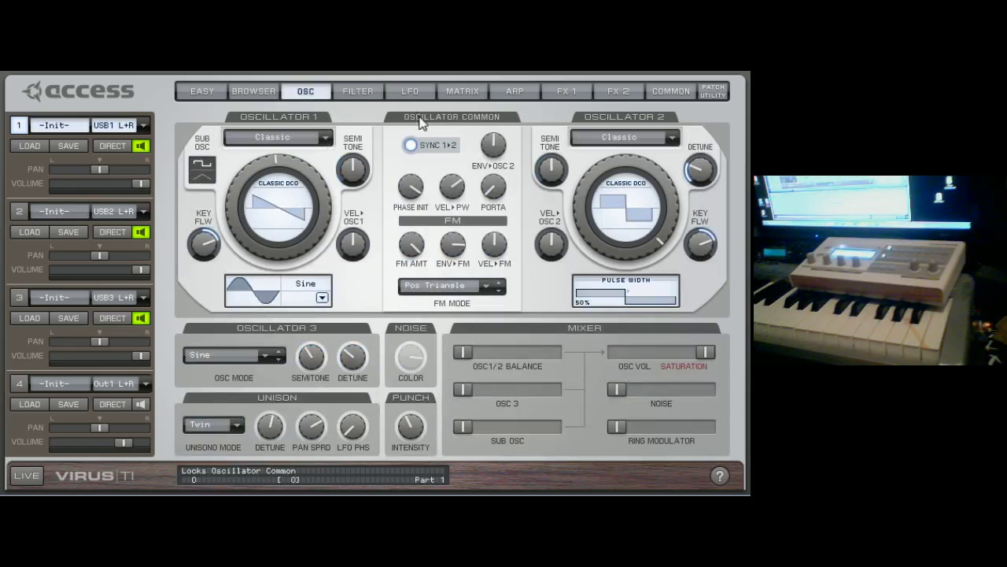
click(350, 92)
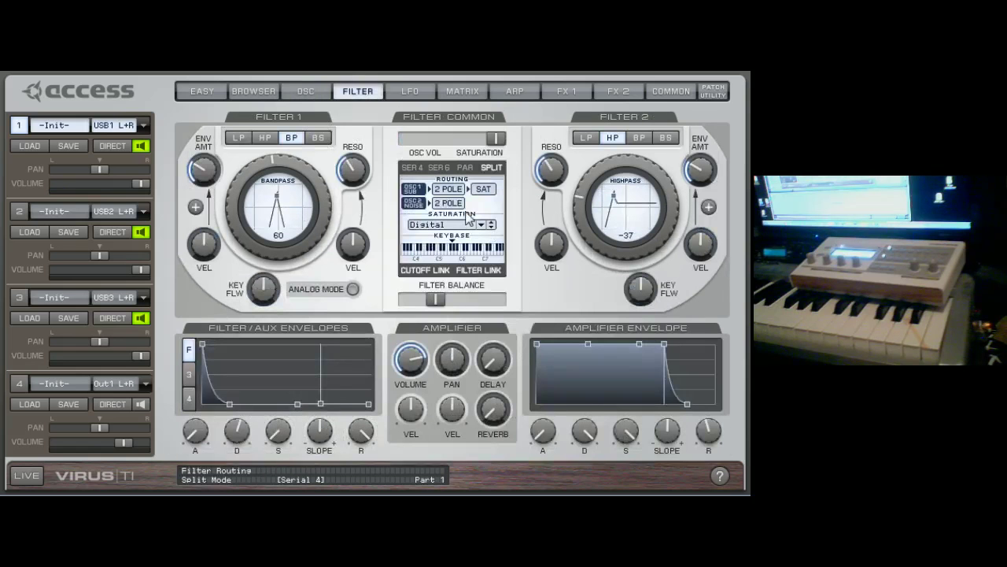
click(306, 91)
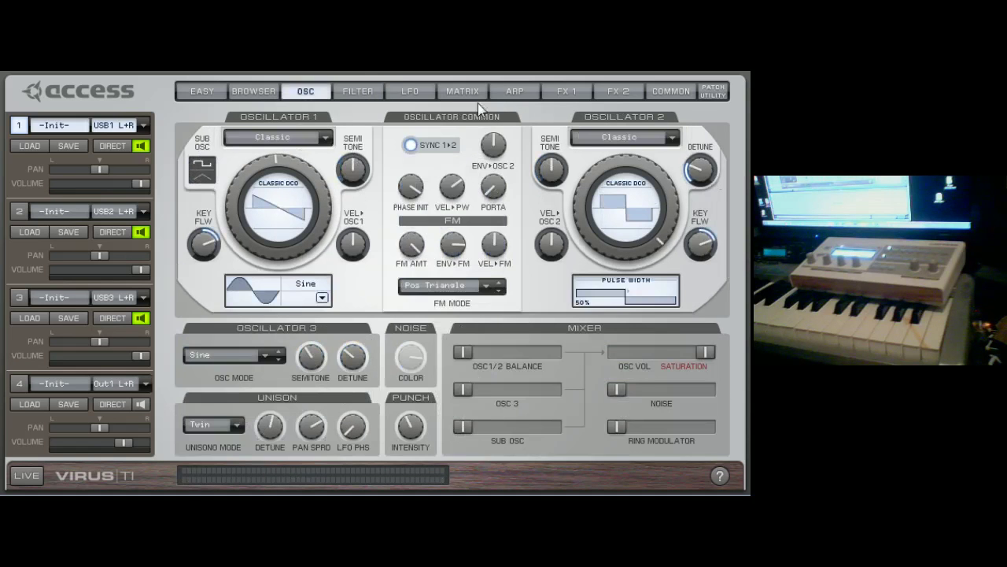
click(362, 91)
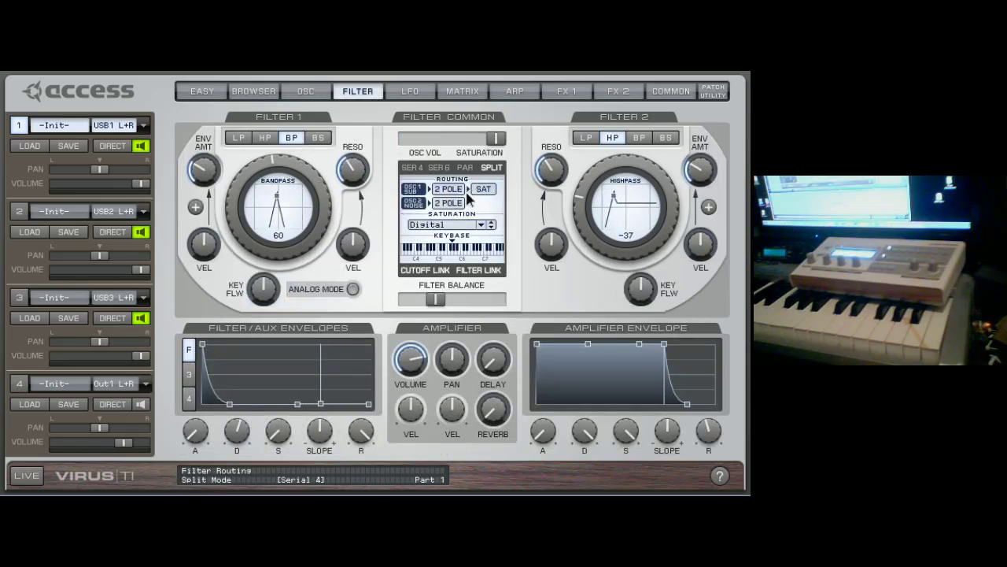
scroll(469, 200, down, 1)
scroll(469, 200, up, 1)
scroll(470, 201, down, 1)
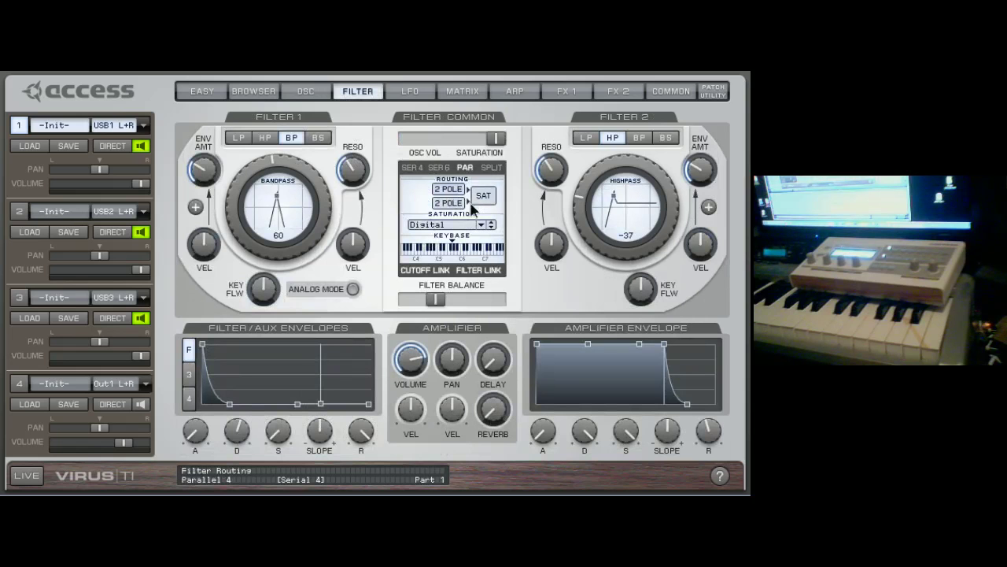
scroll(472, 203, up, 1)
scroll(475, 208, down, 1)
scroll(471, 210, down, 1)
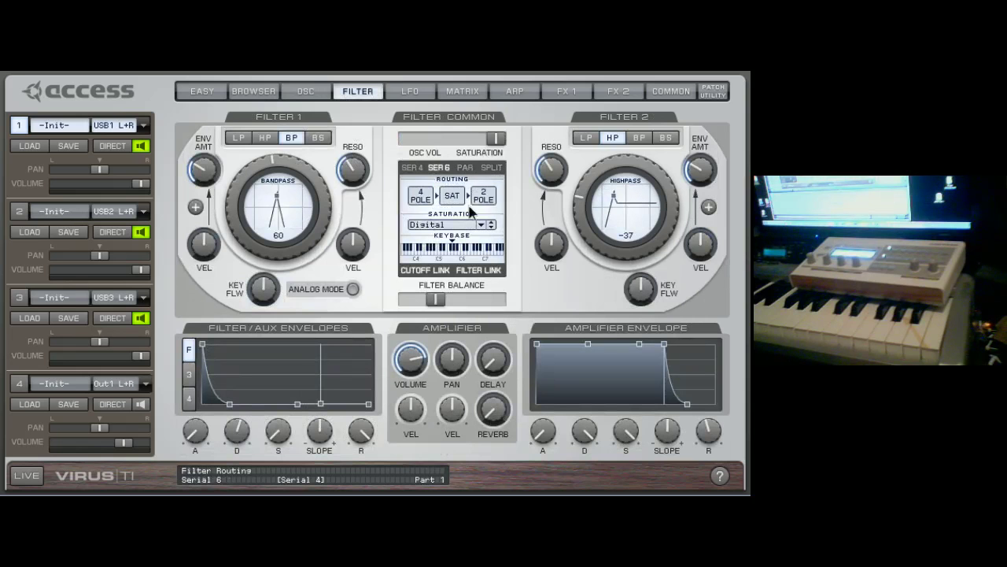
scroll(471, 209, up, 2)
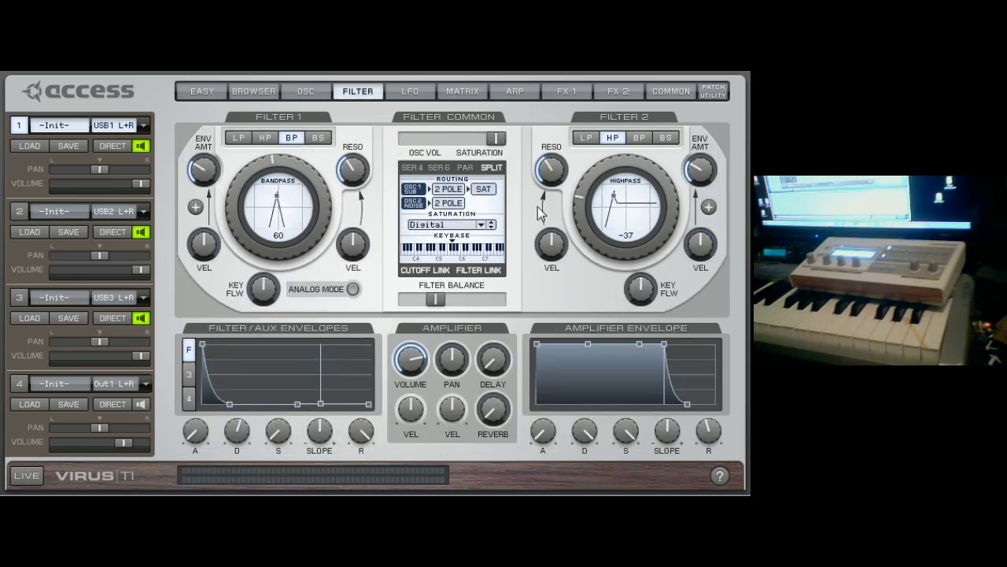
click(469, 172)
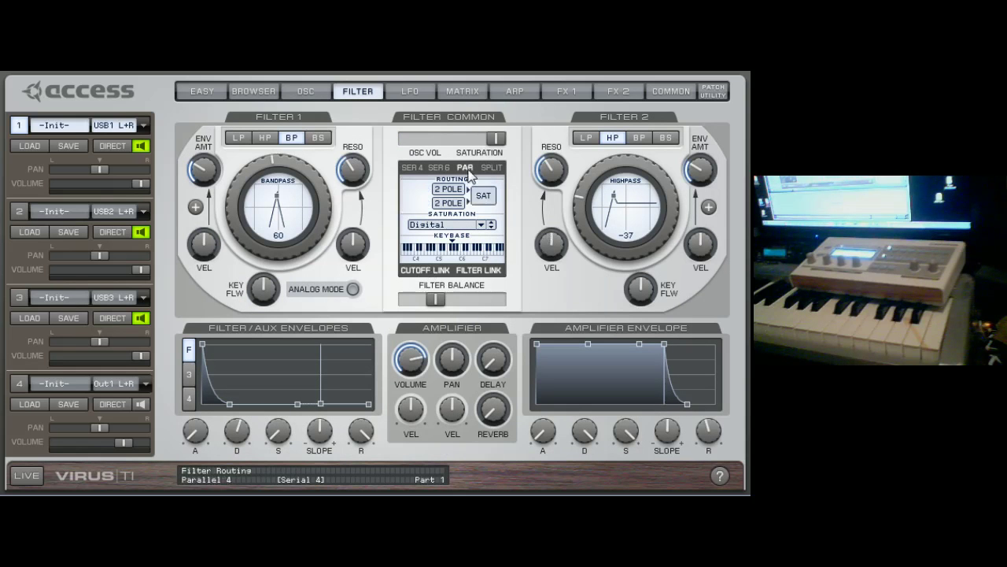